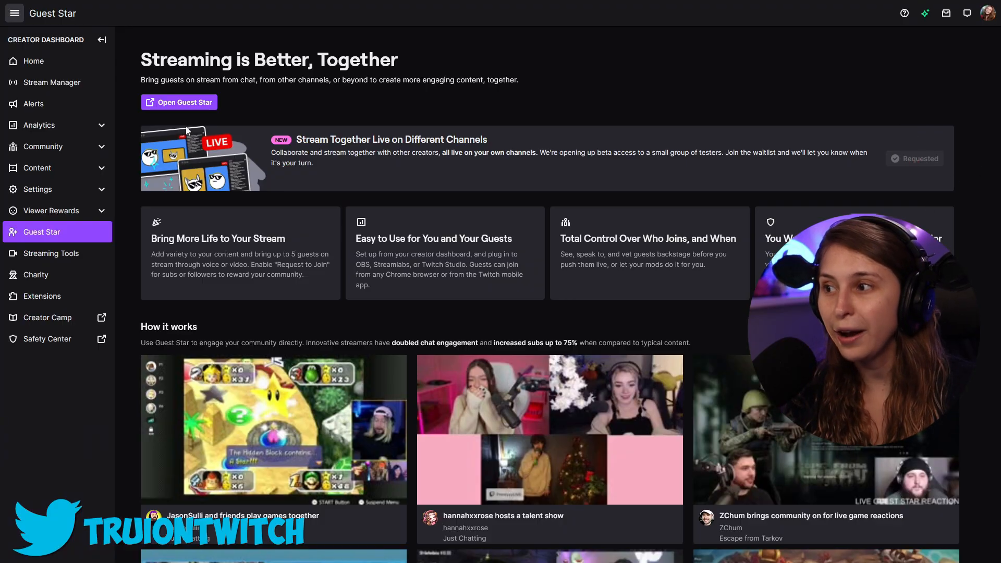
# Open Guest Star setup and set the number of guests to 1 Guest
pyautogui.click(179, 102)
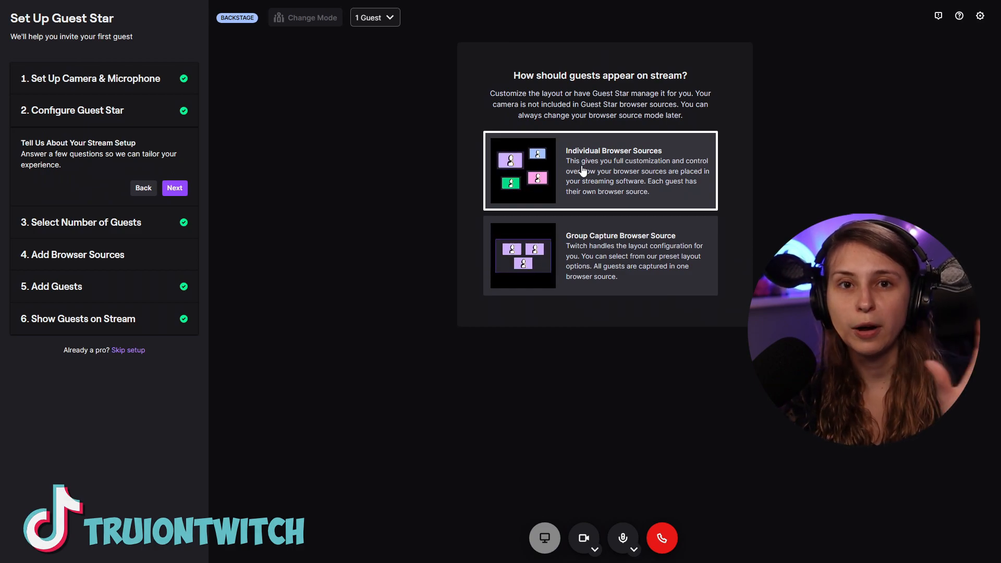
pyautogui.click(104, 228)
pyautogui.click(59, 233)
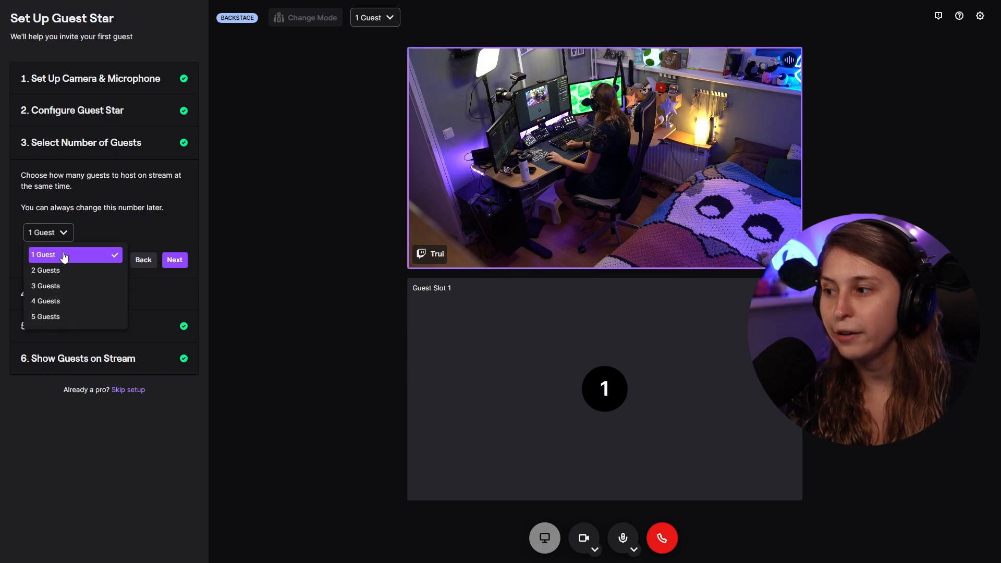
pyautogui.click(64, 255)
pyautogui.click(174, 261)
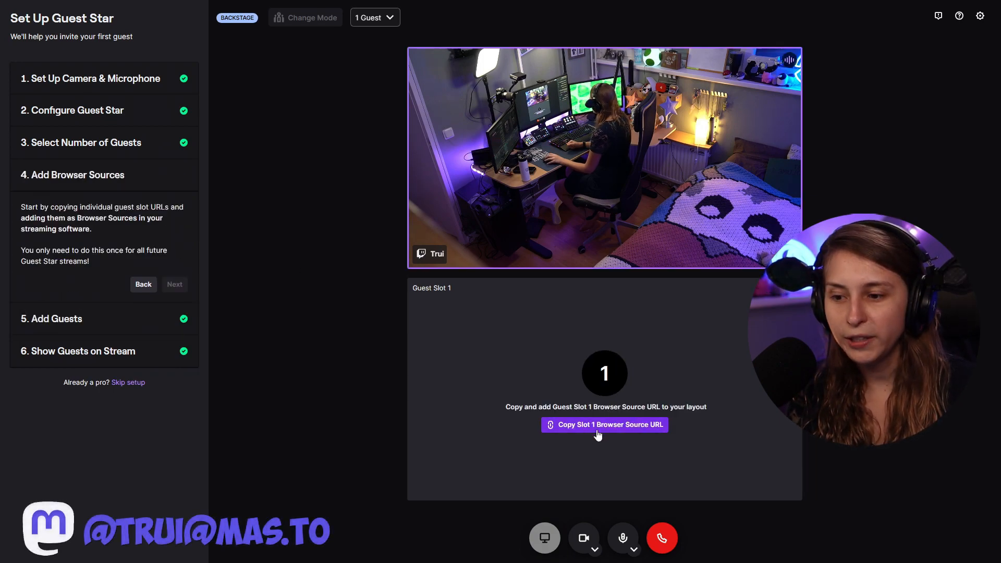
# Copy the Guest Slot 1 browser source URL and switch to OBS
pyautogui.click(574, 430)
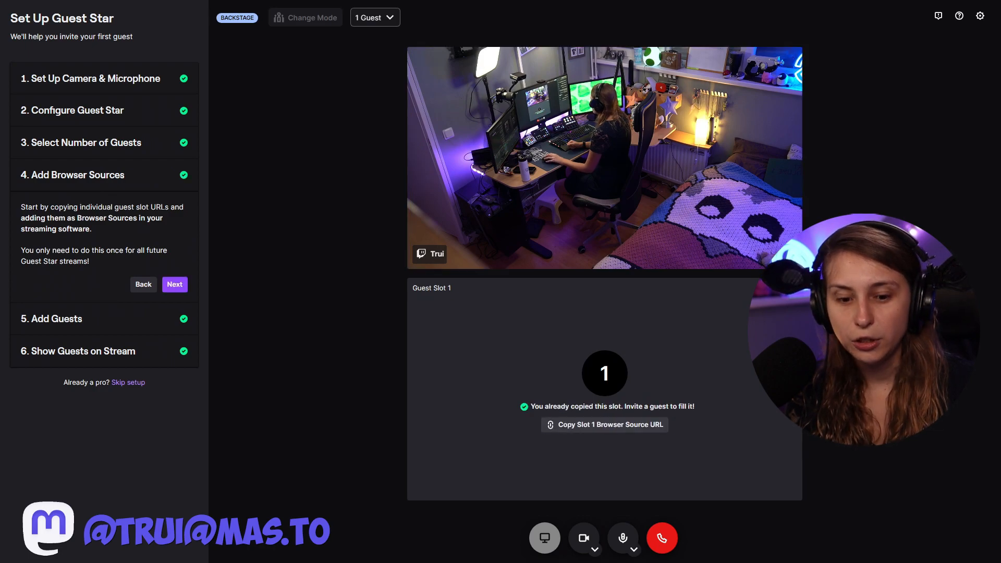
pyautogui.hotkey('alt', 'Tab')
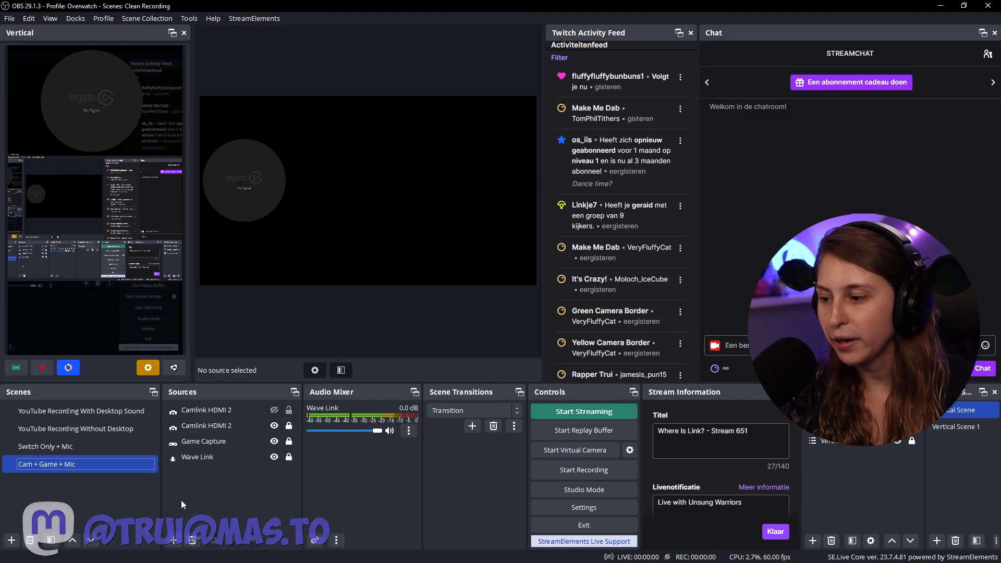
# Add a new Browser source named Guest Star to the current scene
pyautogui.click(173, 541)
pyautogui.click(203, 320)
pyautogui.write('Guest Star')
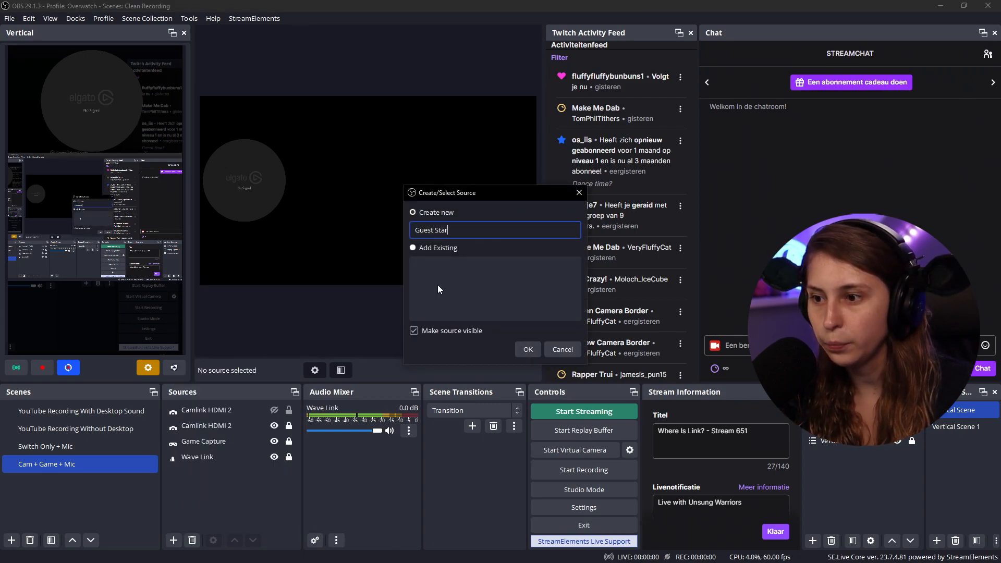
pyautogui.click(527, 350)
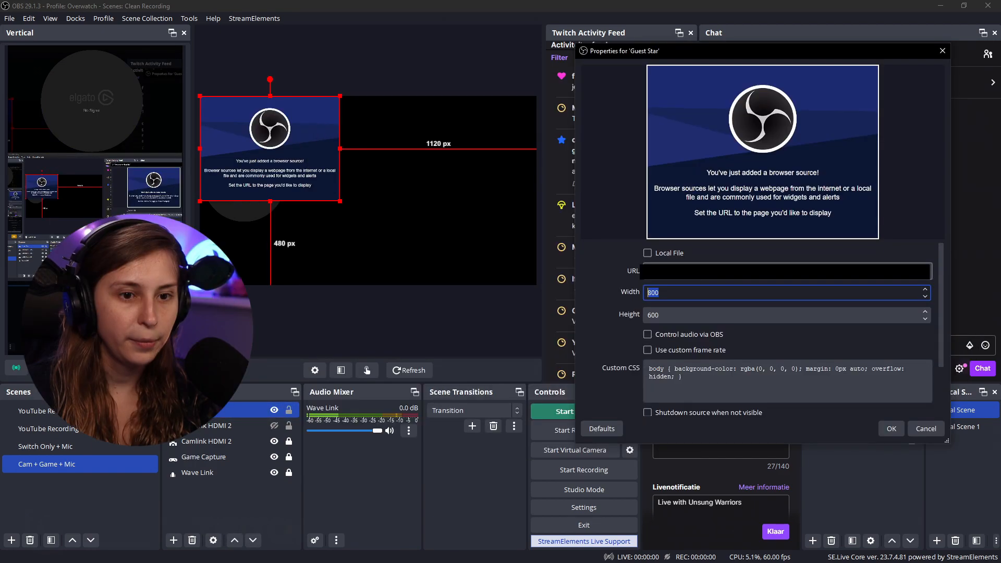
# Set the browser source's width to 1920 and height to 1080
pyautogui.doubleClick(690, 292)
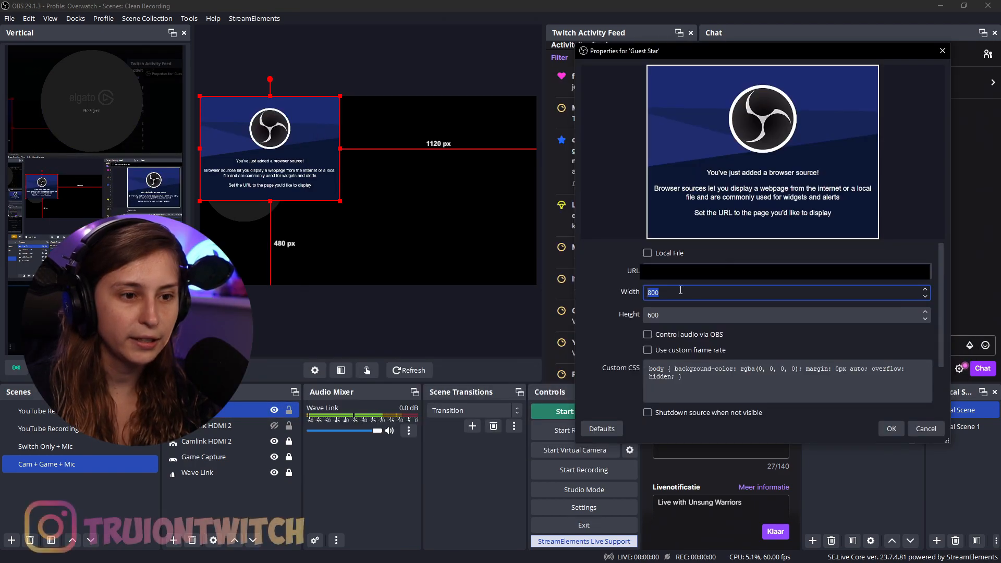
pyautogui.write('1920')
pyautogui.doubleClick(692, 315)
pyautogui.write('1080')
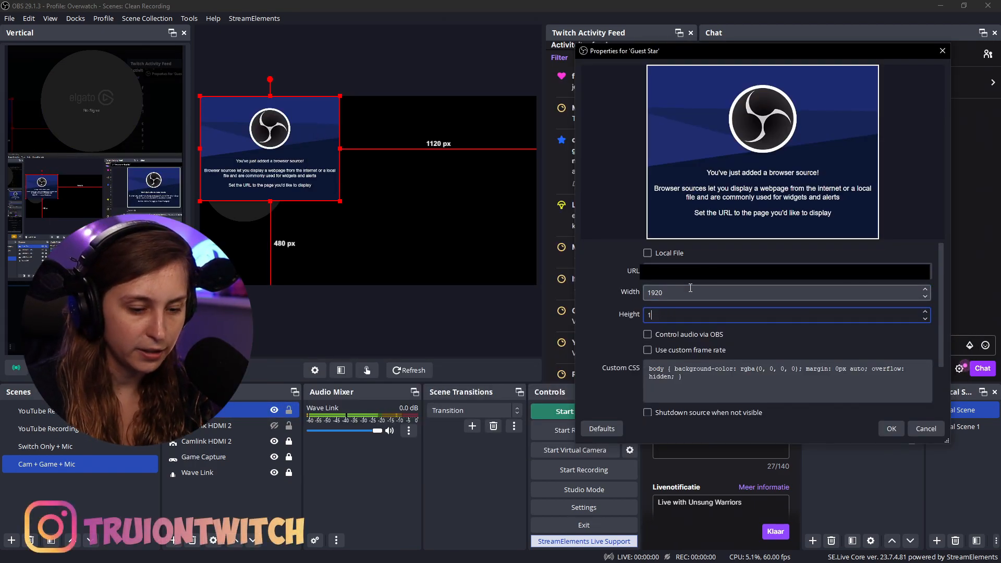
# Enable Control audio via OBS, clear the custom CSS, and confirm the source properties
pyautogui.click(648, 334)
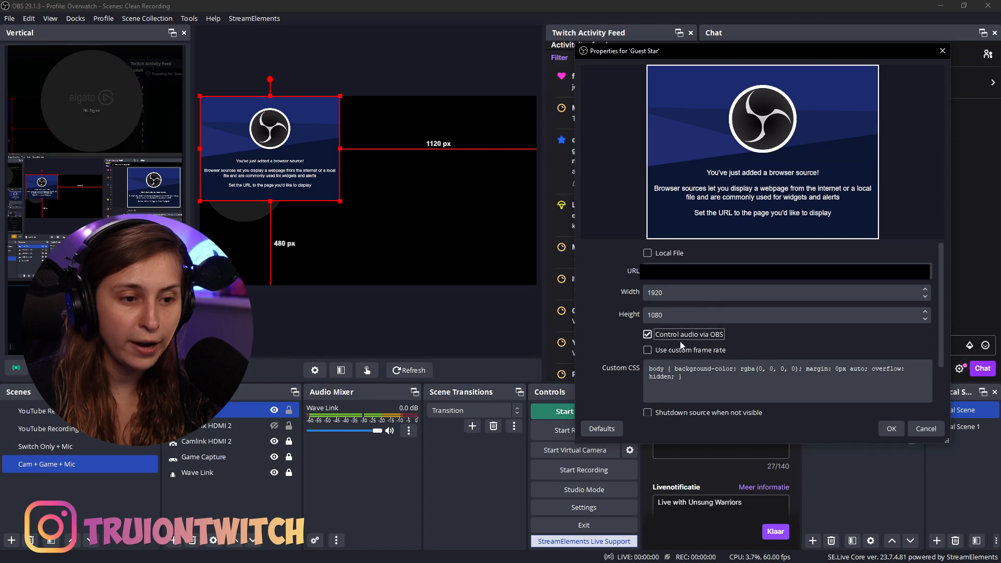
pyautogui.click(683, 391)
pyautogui.hotkey('ctrl', 'a')
pyautogui.press('BackSpace')
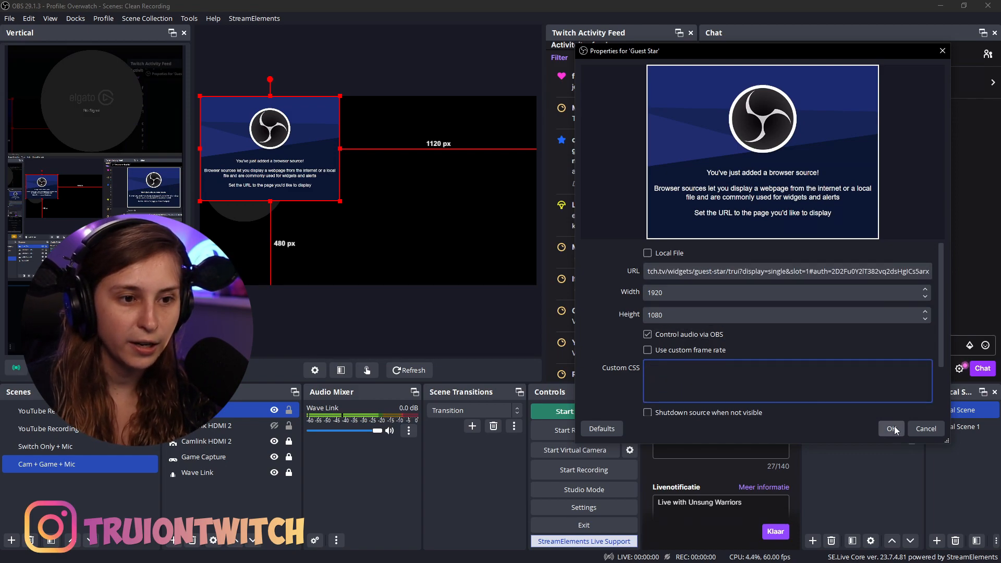
pyautogui.click(892, 428)
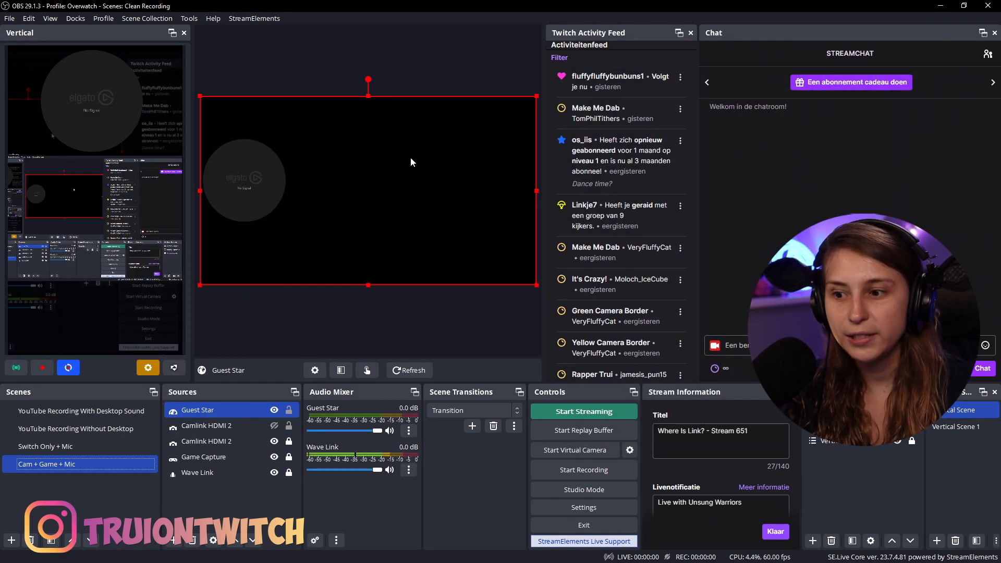
# Lock the Guest Star source
pyautogui.click(289, 411)
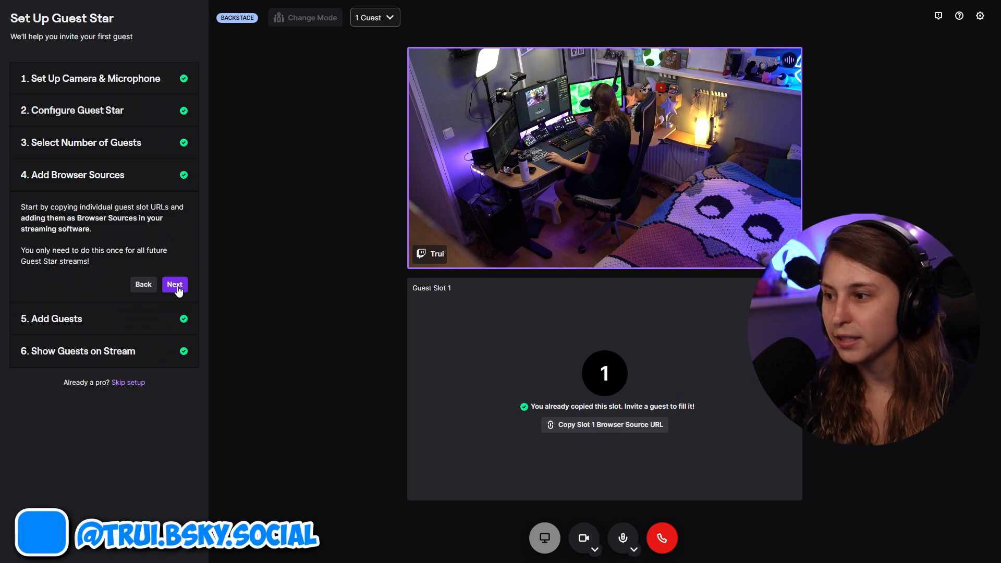
# Advance to the Add Guests stage, open the invite dialog and search for the guest's Twitch username
pyautogui.click(177, 287)
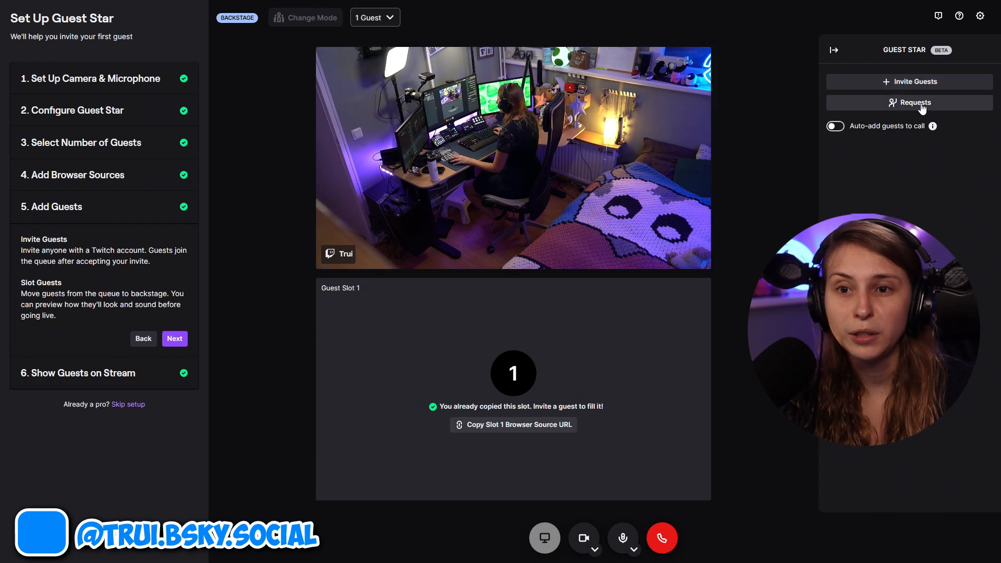
pyautogui.click(919, 81)
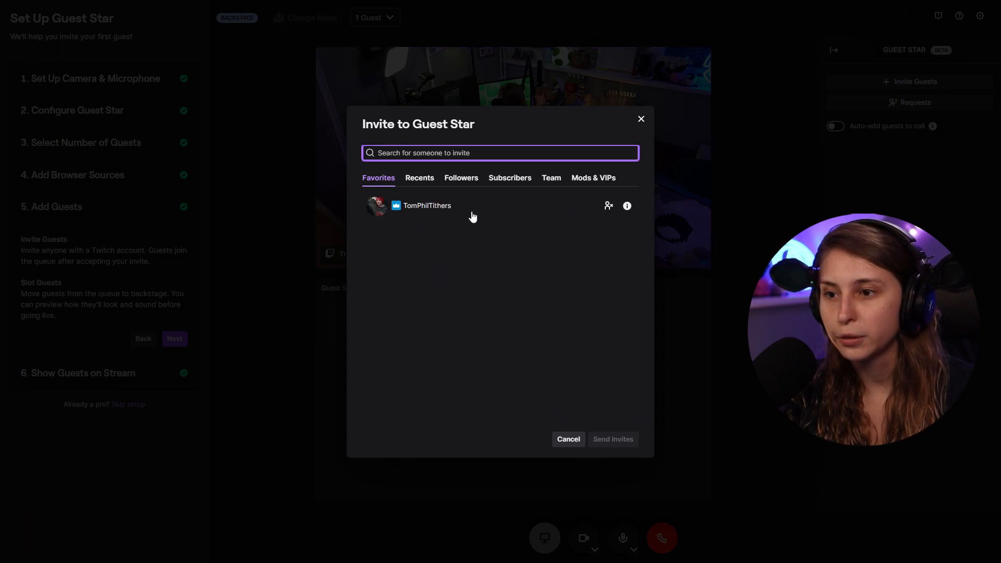
pyautogui.write('To')
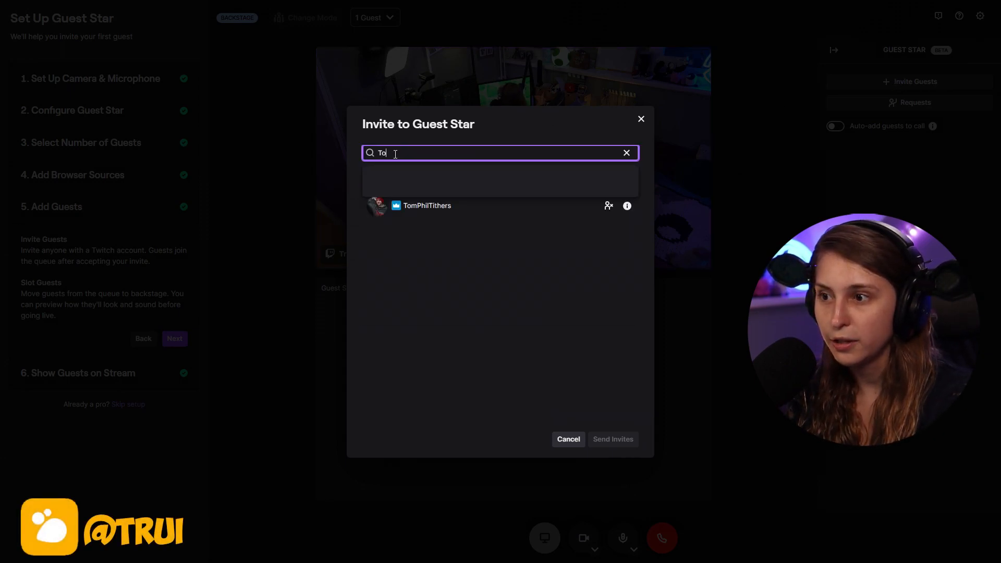
pyautogui.press('BackSpace')
pyautogui.write('Tom')
pyautogui.write('pjio')
pyautogui.press('BackSpace')
pyautogui.press('BackSpace')
pyautogui.press('BackSpace')
pyautogui.write('hil')
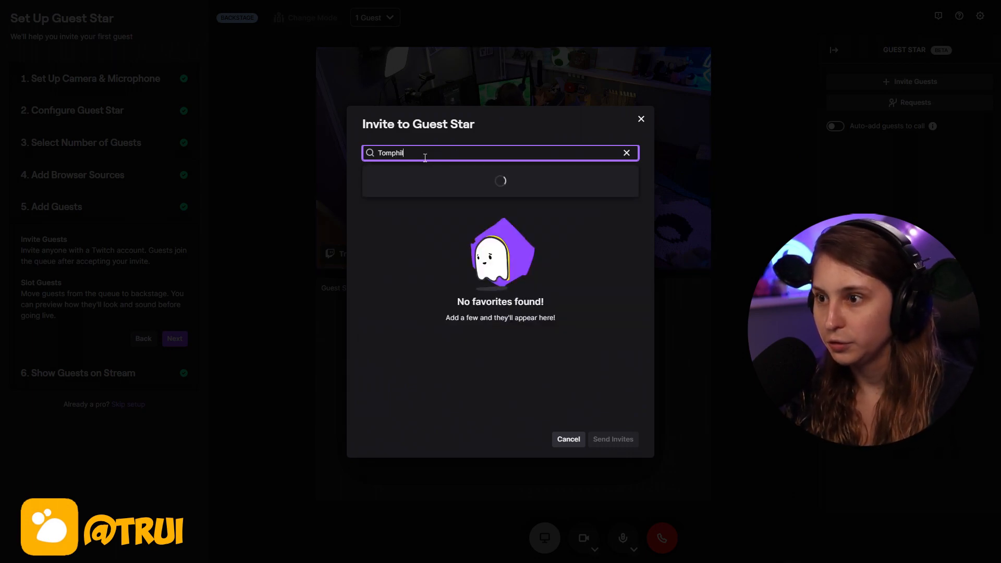
# Add the guest to the invite list, send the invite, and dismiss the invite notice
pyautogui.click(436, 196)
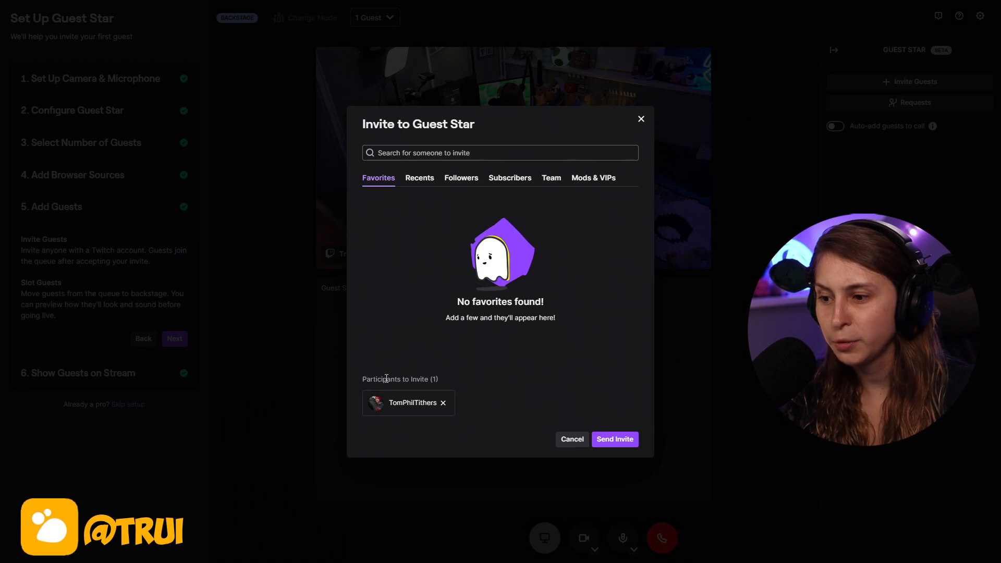
pyautogui.click(619, 440)
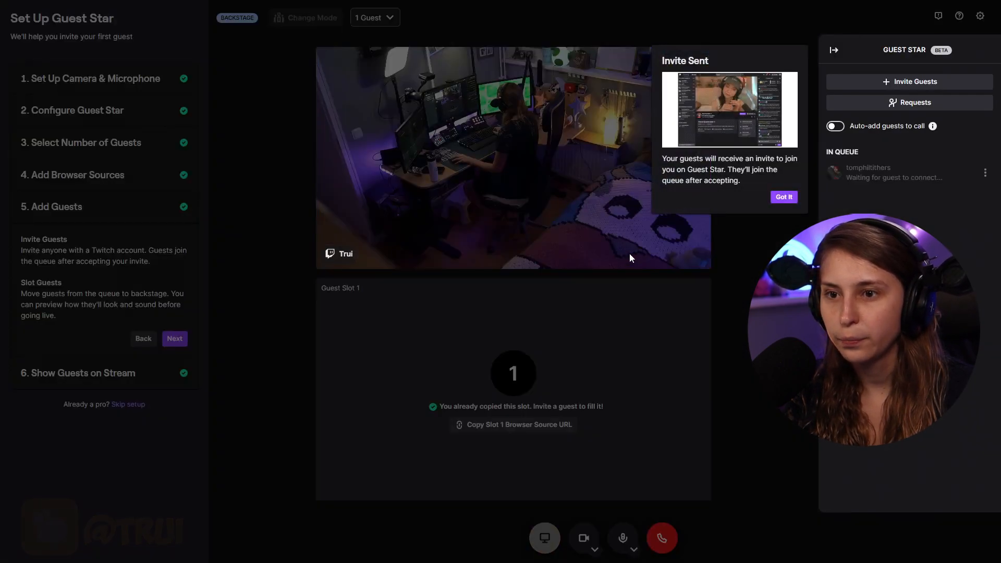
pyautogui.click(784, 198)
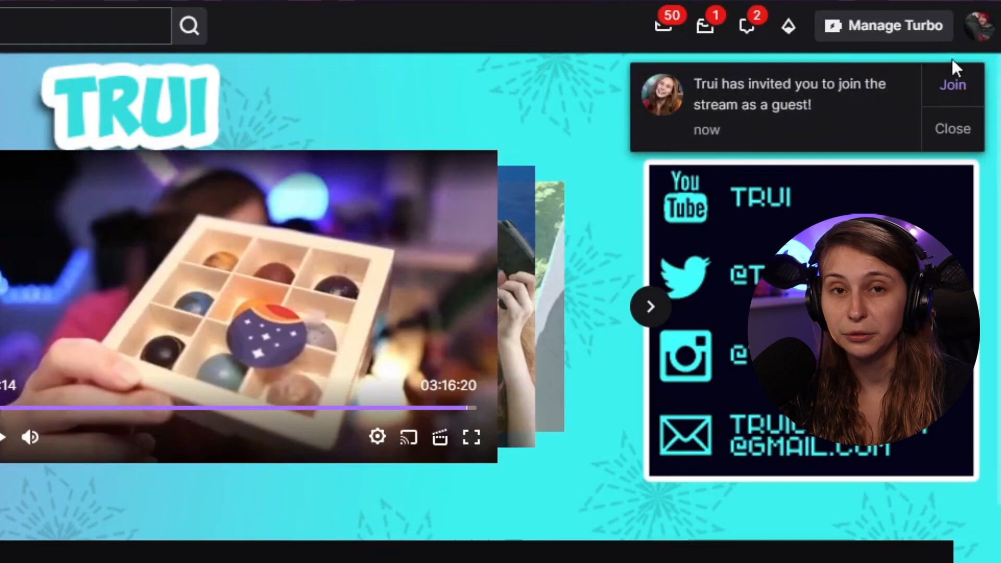
pyautogui.click(954, 86)
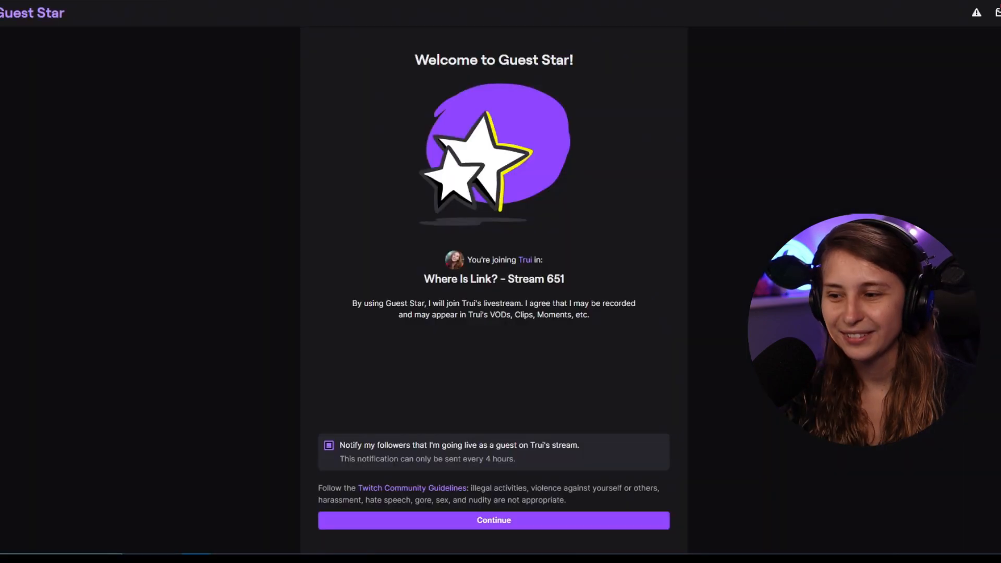
# On the guest's side, accept the terms and join backstage using the Cam Link Pro HDMI-2 camera
pyautogui.click(436, 520)
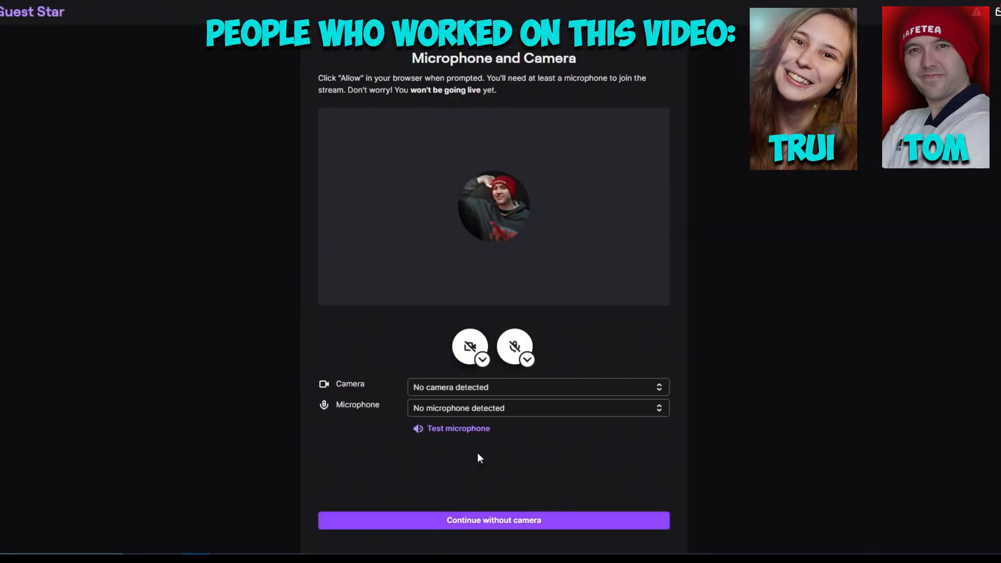
pyautogui.click(495, 387)
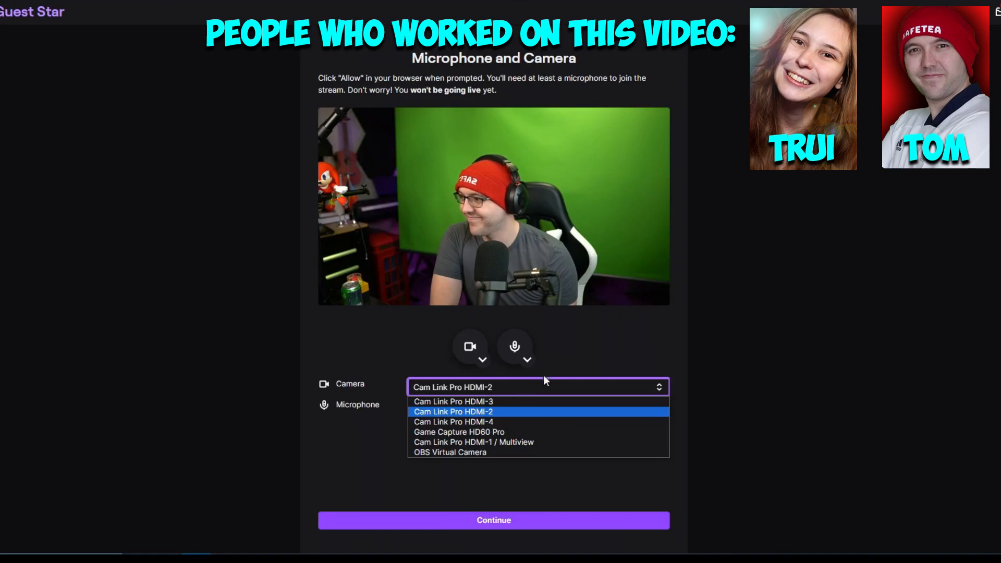
pyautogui.click(636, 342)
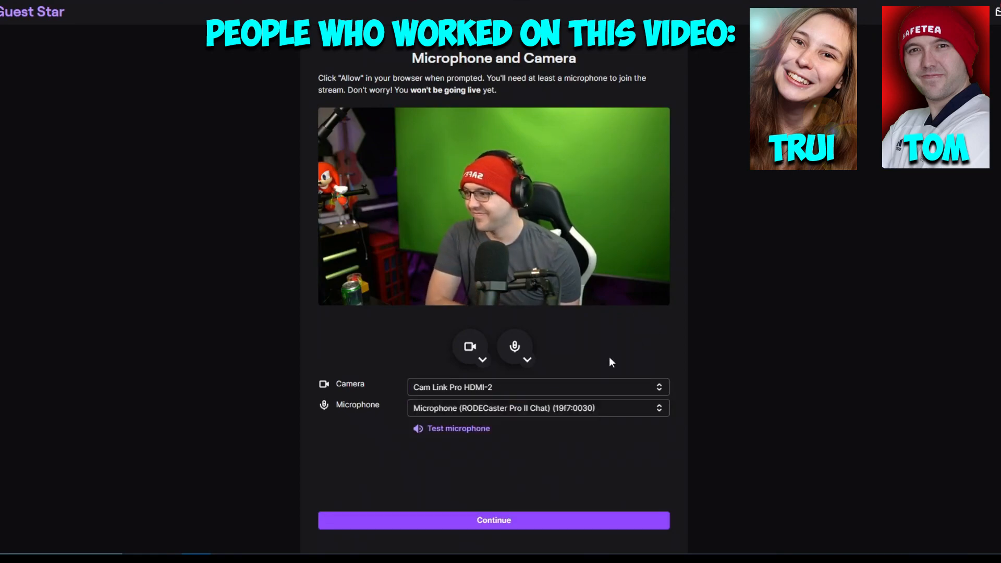
pyautogui.click(480, 524)
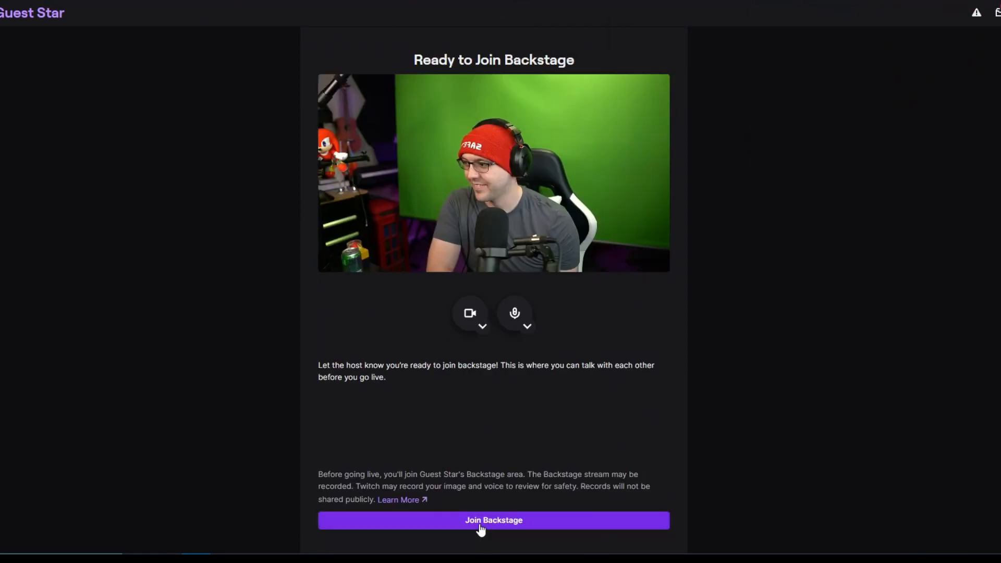
pyautogui.click(511, 521)
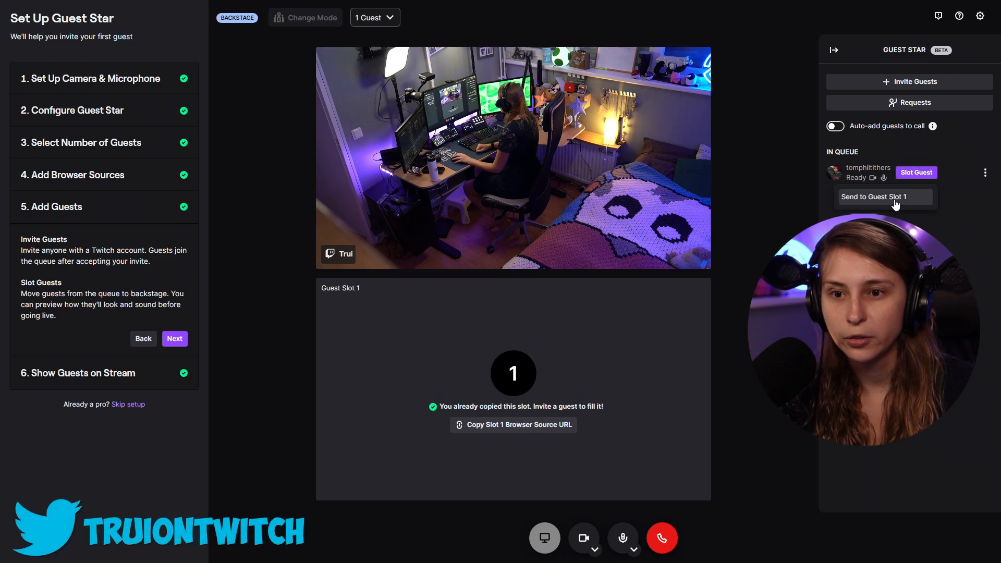
# Send the queued guest to Guest Slot 1 and push them onto the stream
pyautogui.click(895, 204)
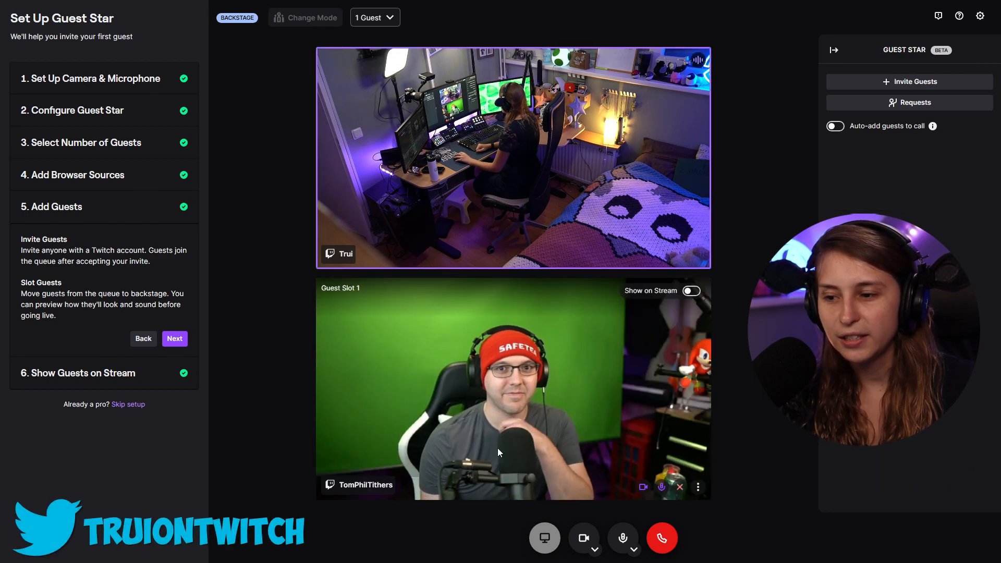
pyautogui.press('F11')
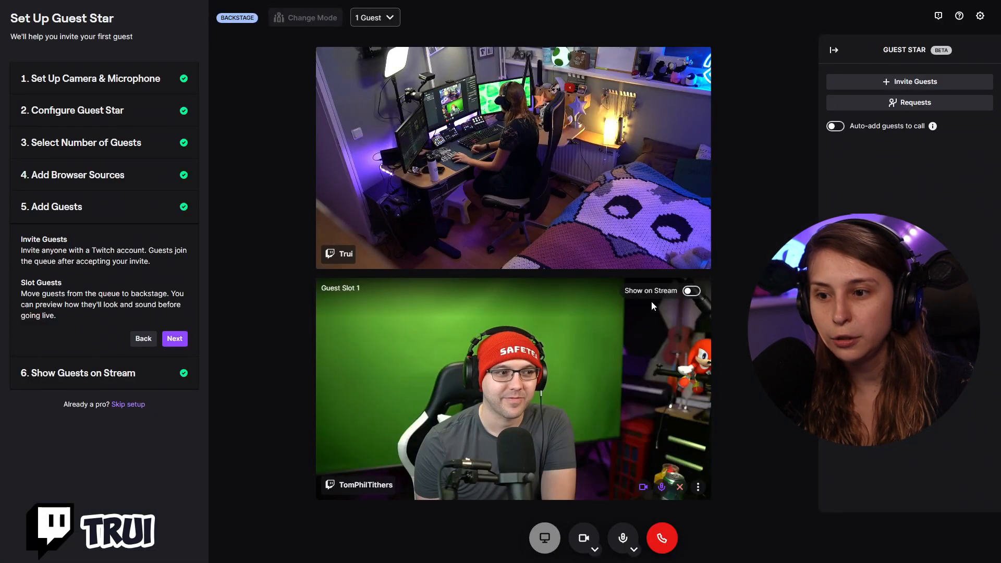
pyautogui.click(690, 292)
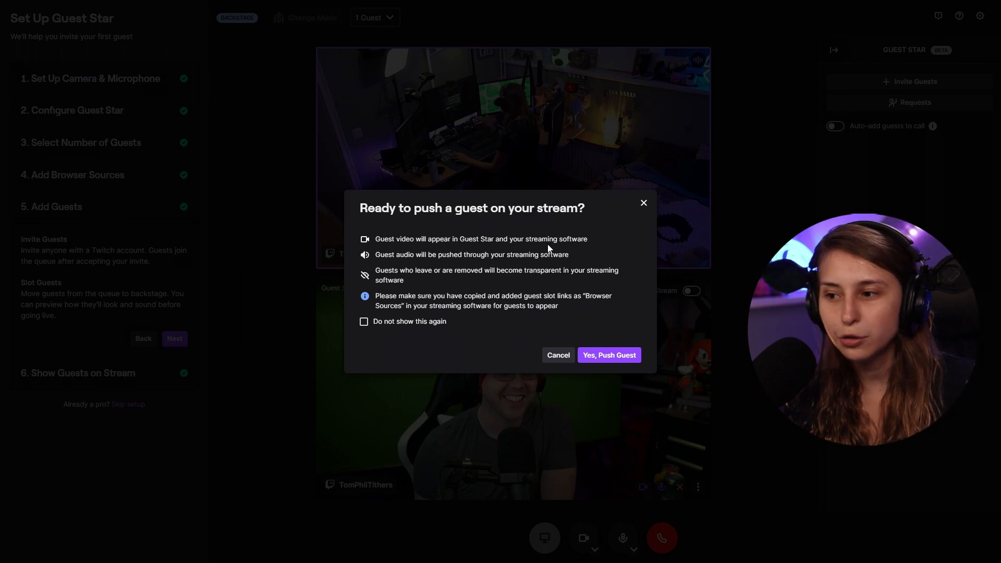
pyautogui.click(618, 358)
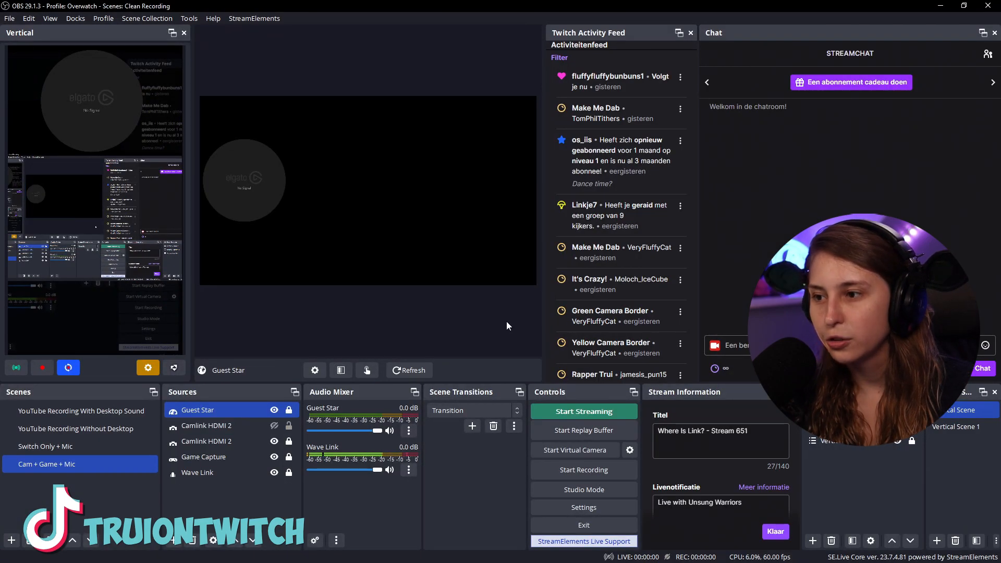
# Reopen the Guest Star source's properties, refresh the browser page, and confirm
pyautogui.click(256, 337)
pyautogui.rightClick(245, 413)
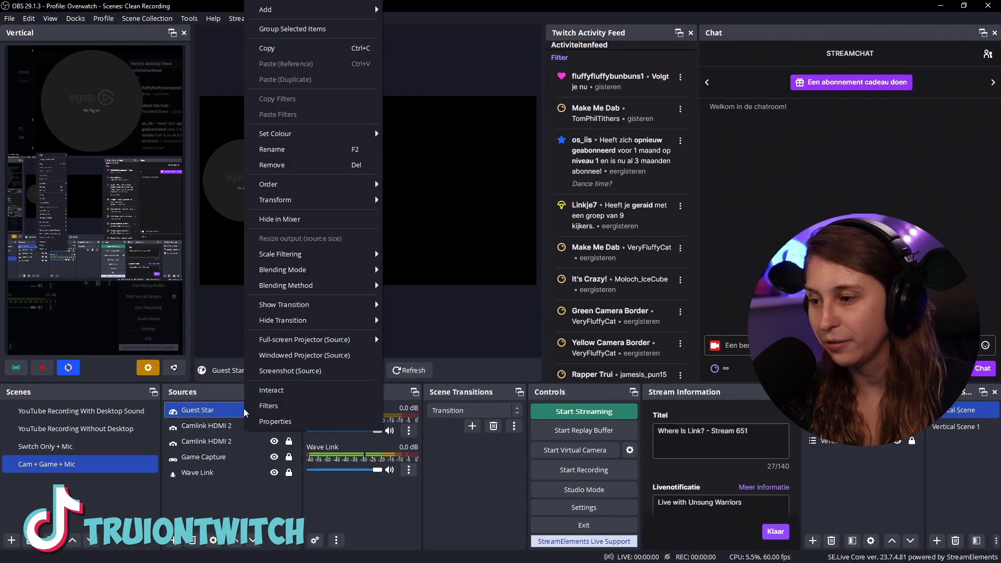
pyautogui.click(305, 421)
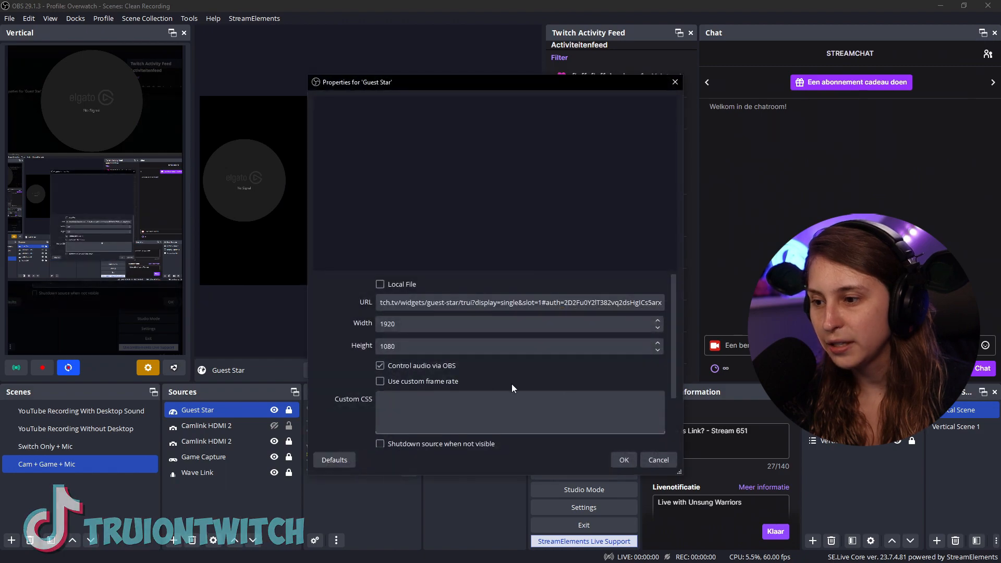
pyautogui.scroll(-1, 477, 372)
pyautogui.click(474, 434)
pyautogui.click(624, 460)
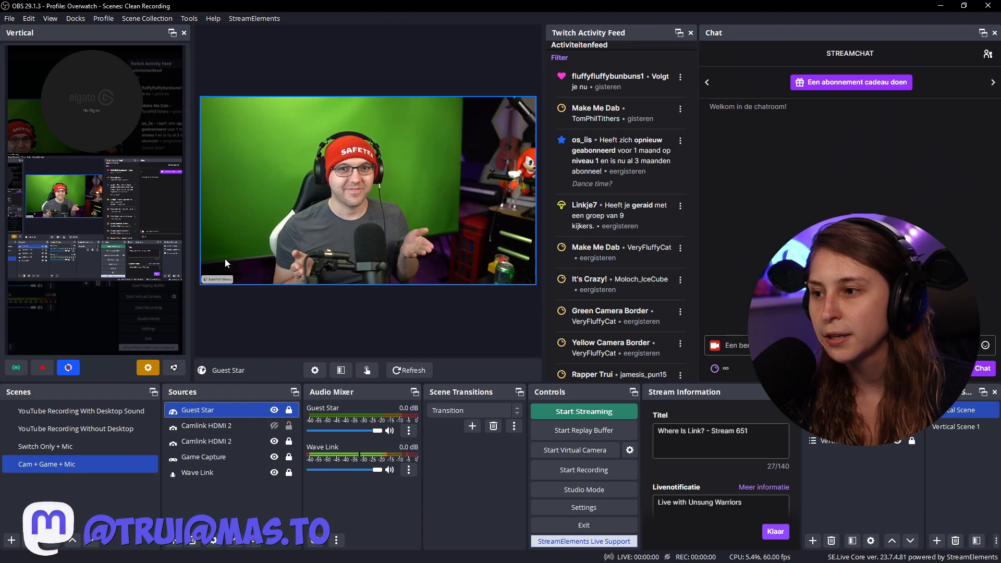
# Unlock the Guest Star source, then move and crop it around the guest's camera feed
pyautogui.click(289, 411)
pyautogui.moveTo(427, 214); pyautogui.dragTo(418, 198)
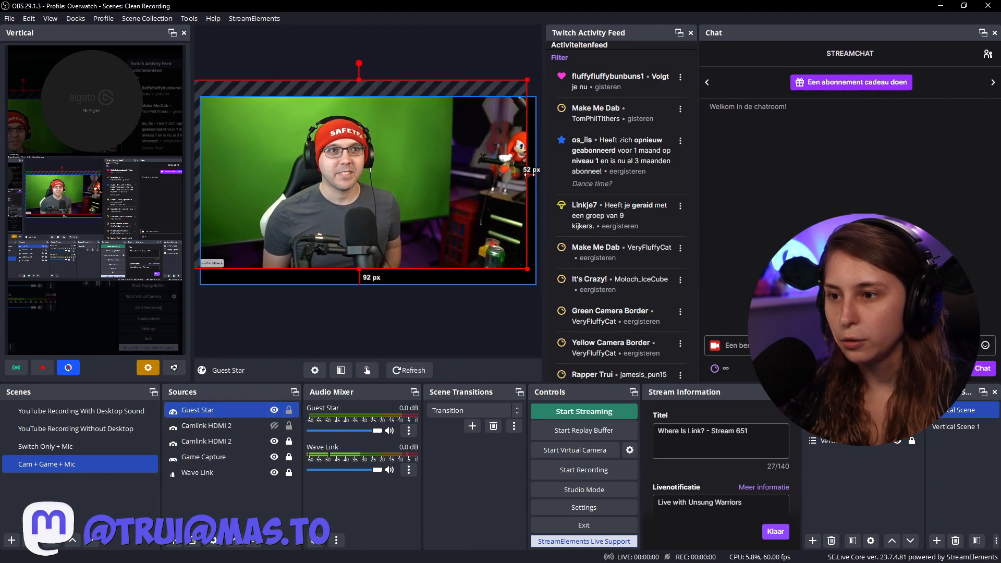
pyautogui.moveTo(527, 174); pyautogui.dragTo(436, 174)
pyautogui.moveTo(313, 80); pyautogui.dragTo(313, 115)
pyautogui.moveTo(314, 184); pyautogui.dragTo(366, 187)
pyautogui.moveTo(242, 195); pyautogui.dragTo(323, 196)
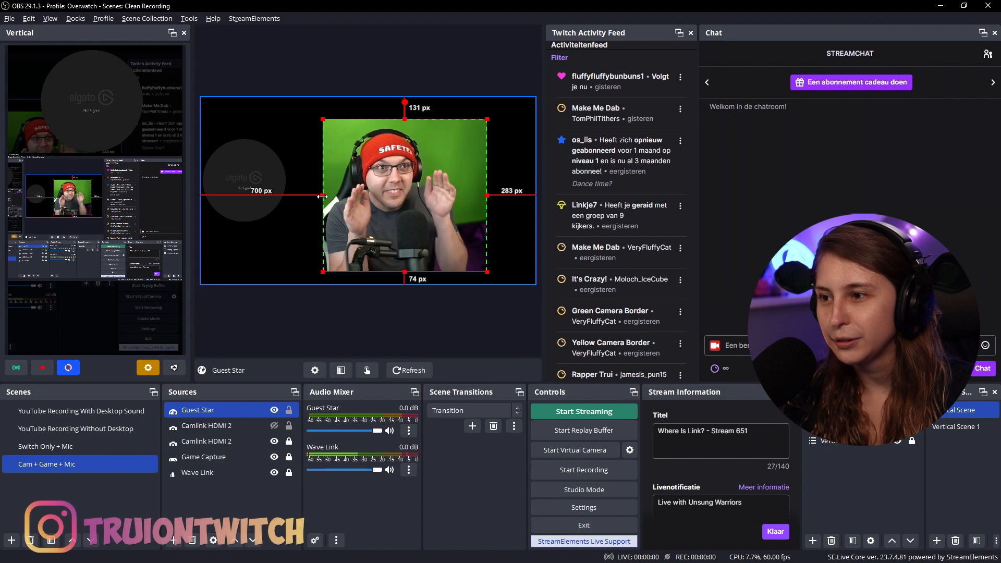
# Extend the crop at the top, left and right edges to show more of the guest's background
pyautogui.moveTo(406, 119); pyautogui.dragTo(405, 93)
pyautogui.moveTo(323, 181); pyautogui.dragTo(262, 183)
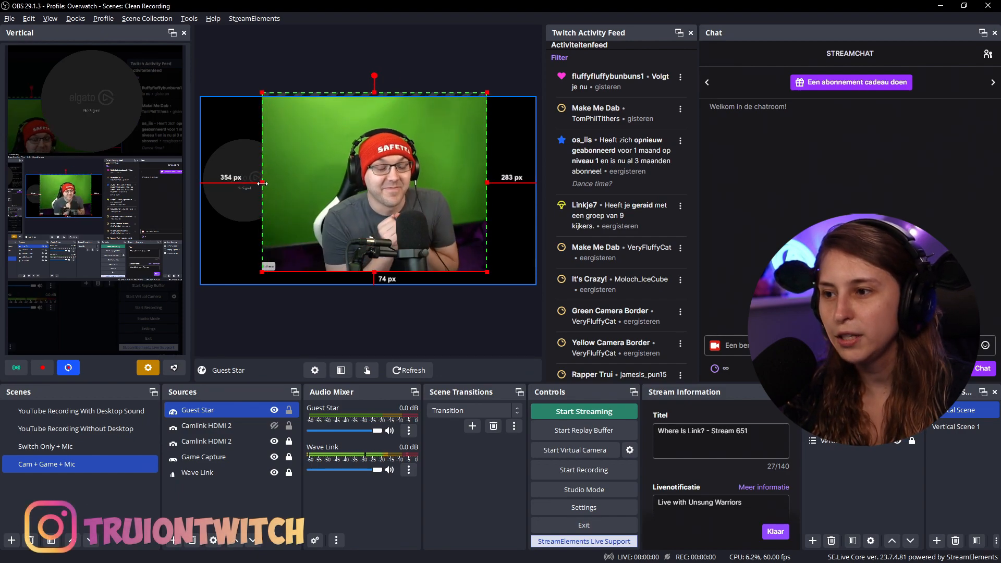
pyautogui.moveTo(487, 183); pyautogui.dragTo(521, 182)
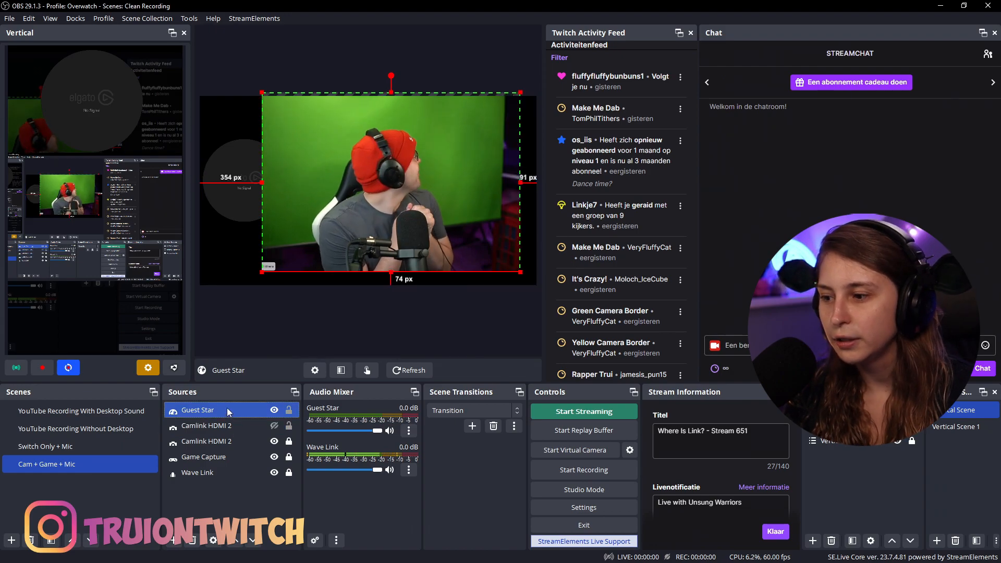
# Add a Chroma Key filter to the Guest Star source to remove the guest's green screen
pyautogui.rightClick(227, 408)
pyautogui.click(307, 395)
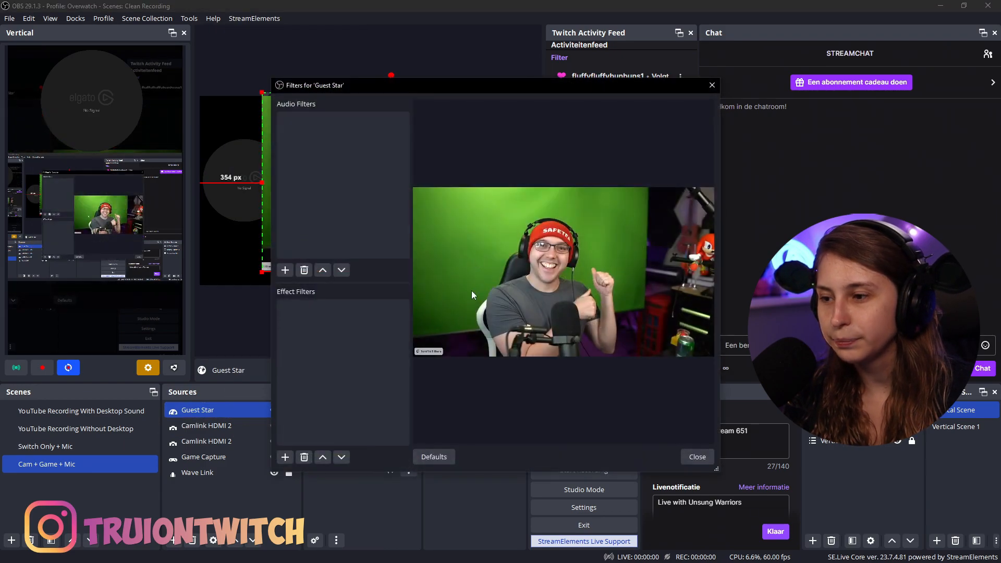
pyautogui.click(285, 457)
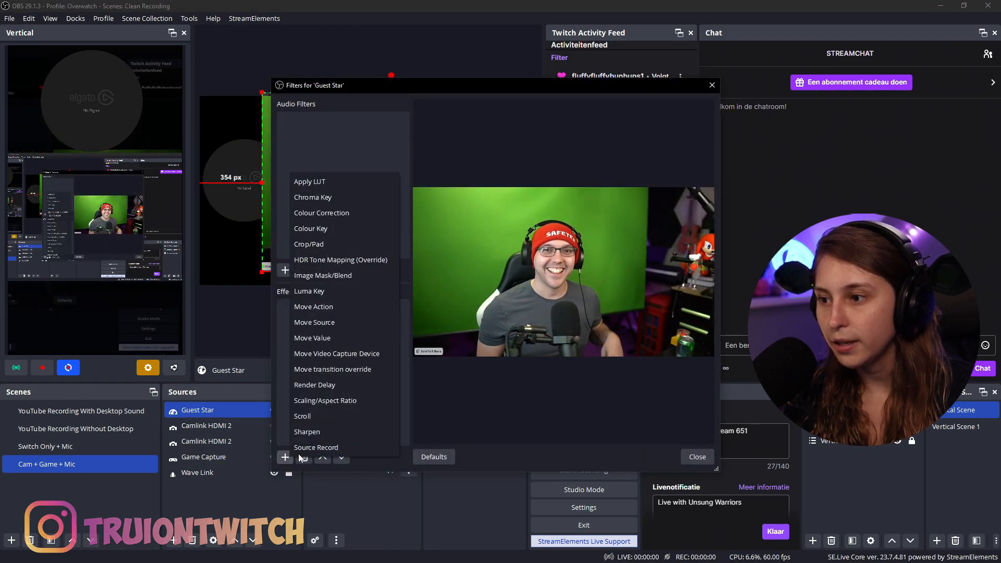
pyautogui.click(337, 198)
pyautogui.click(470, 295)
pyautogui.click(697, 457)
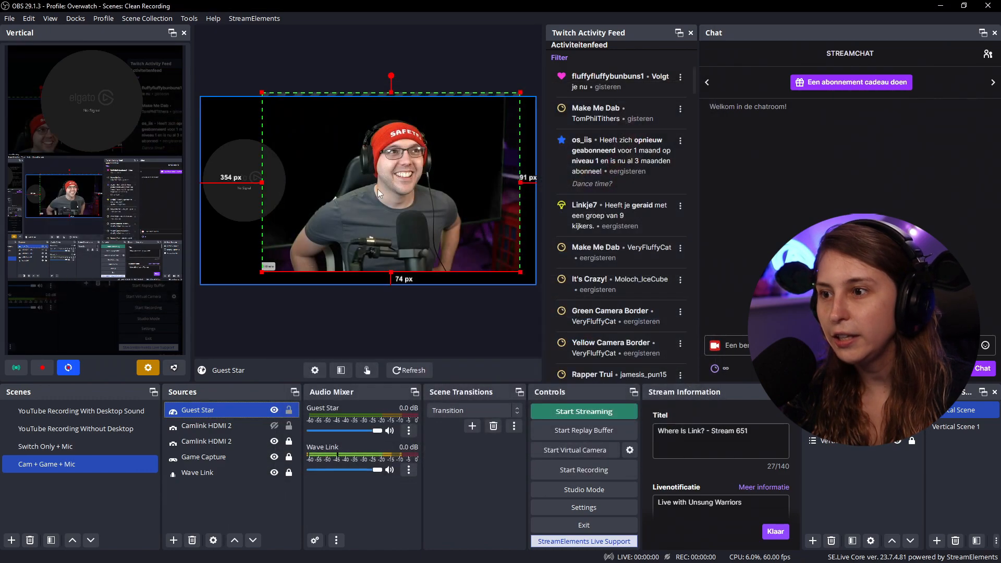
# Crop the keyed Guest Star feed tighter on the right, bottom, left and top, and reposition it in the canvas
pyautogui.moveTo(520, 182); pyautogui.dragTo(463, 182)
pyautogui.moveTo(362, 272); pyautogui.dragTo(362, 219)
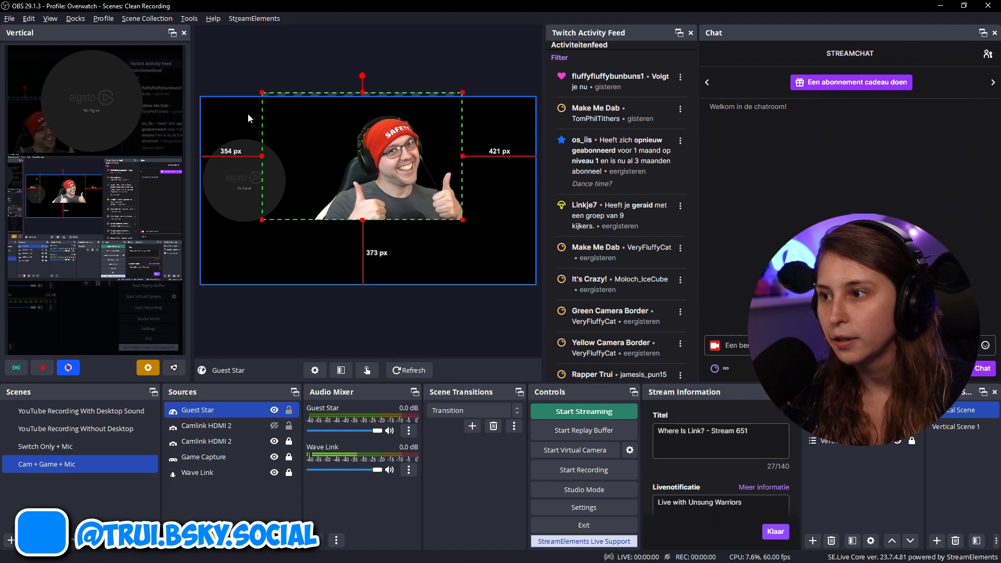
pyautogui.moveTo(262, 156); pyautogui.dragTo(309, 159)
pyautogui.moveTo(386, 91); pyautogui.dragTo(386, 105)
pyautogui.moveTo(386, 187); pyautogui.dragTo(391, 212)
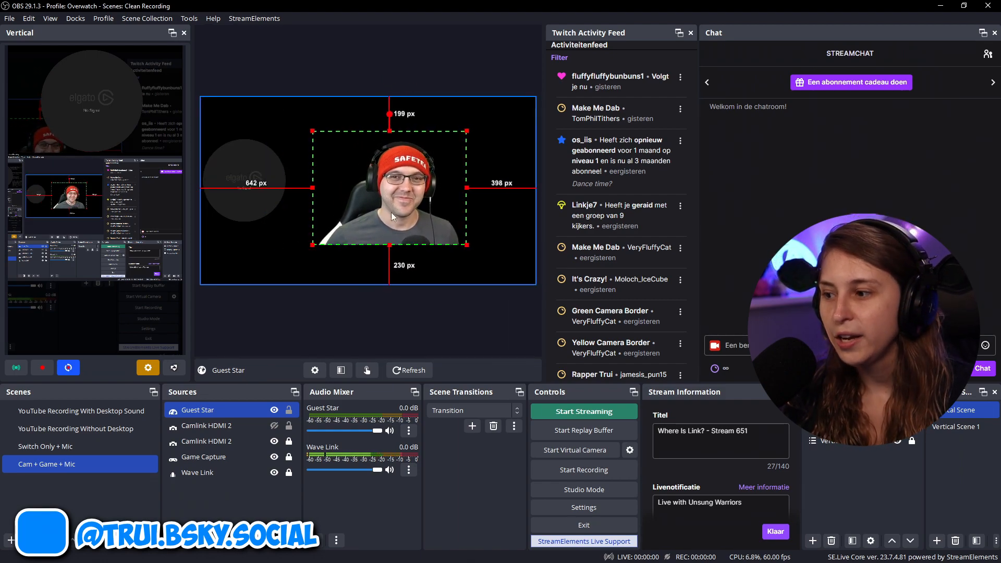
# Add the existing Guest Star browser source to the Switch Only + Mic scene
pyautogui.click(87, 449)
pyautogui.click(172, 541)
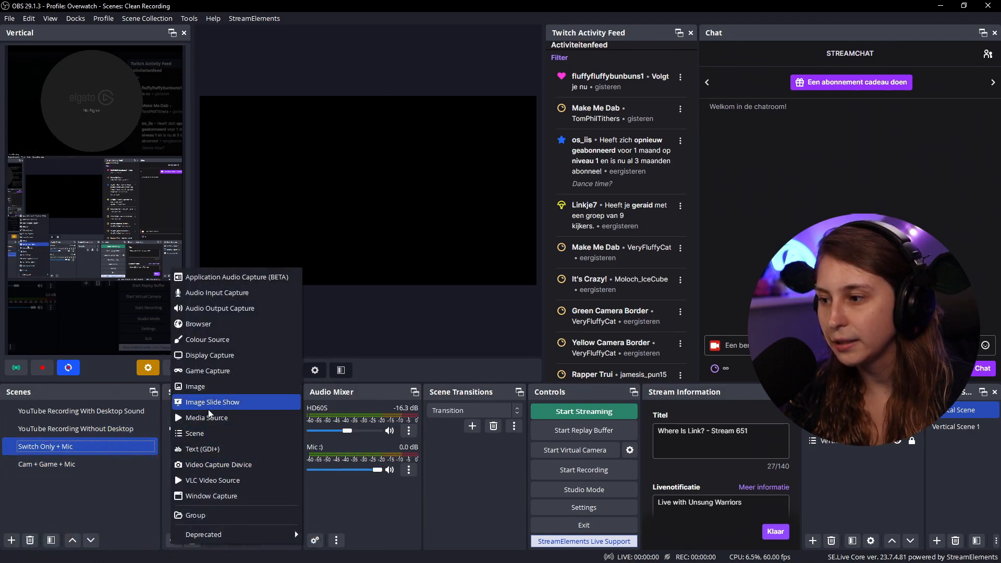
pyautogui.click(214, 329)
pyautogui.click(413, 248)
pyautogui.click(438, 267)
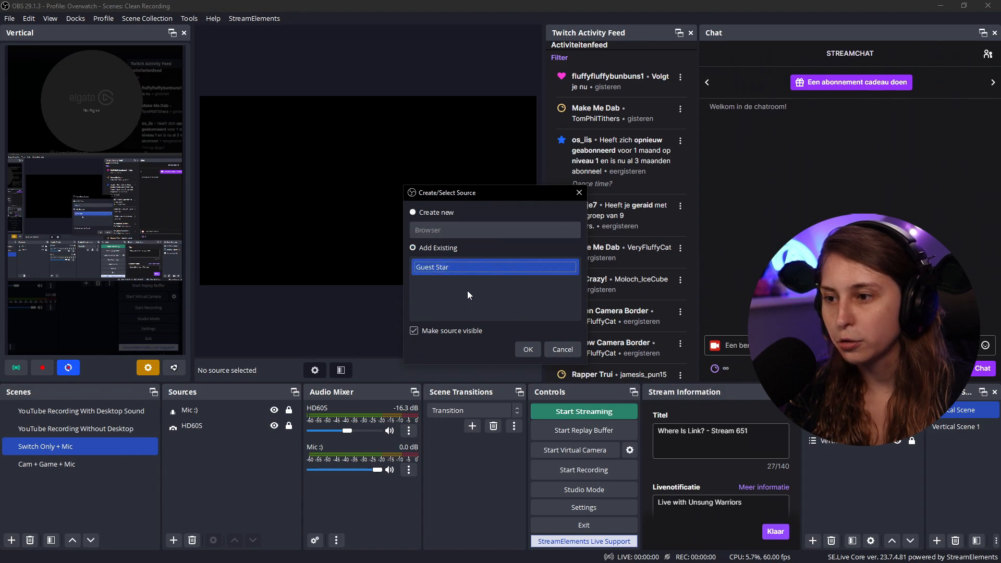
pyautogui.click(527, 349)
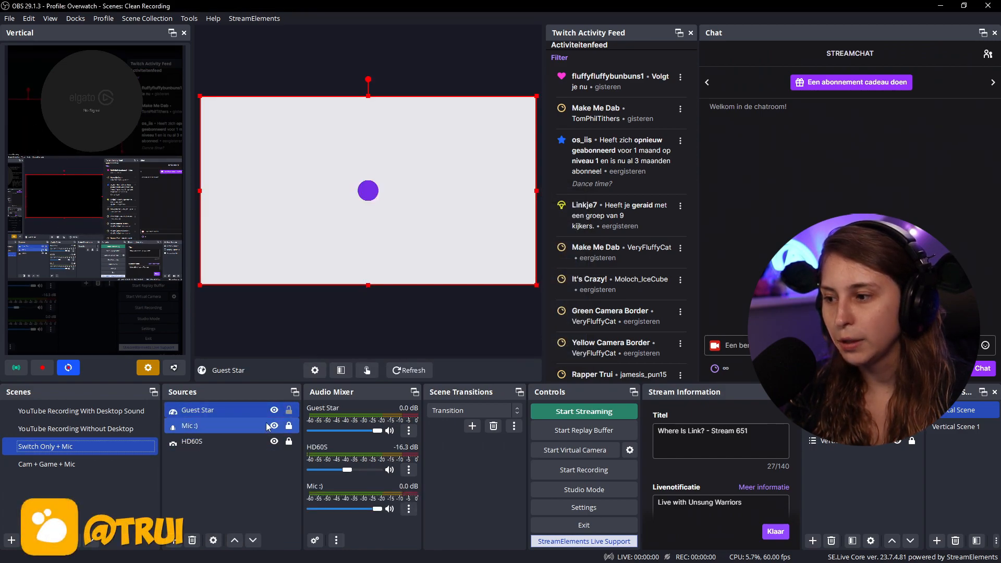